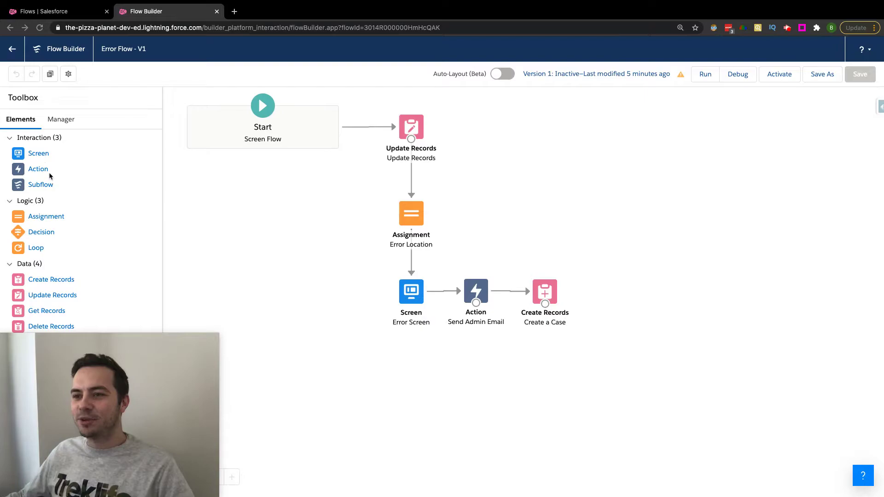
# Drop a new Action element onto the Error Flow, browse the action list, and filter to Uncategorized
pyautogui.click(221, 197)
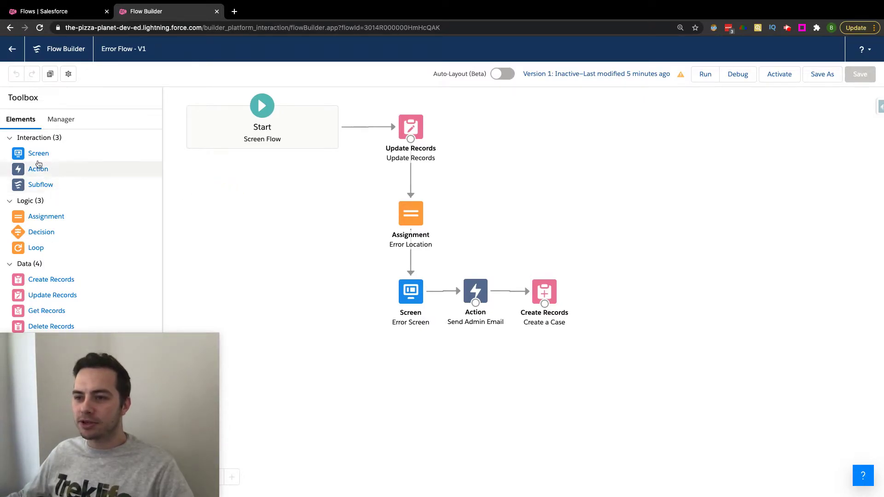
pyautogui.moveTo(37, 169); pyautogui.dragTo(265, 213)
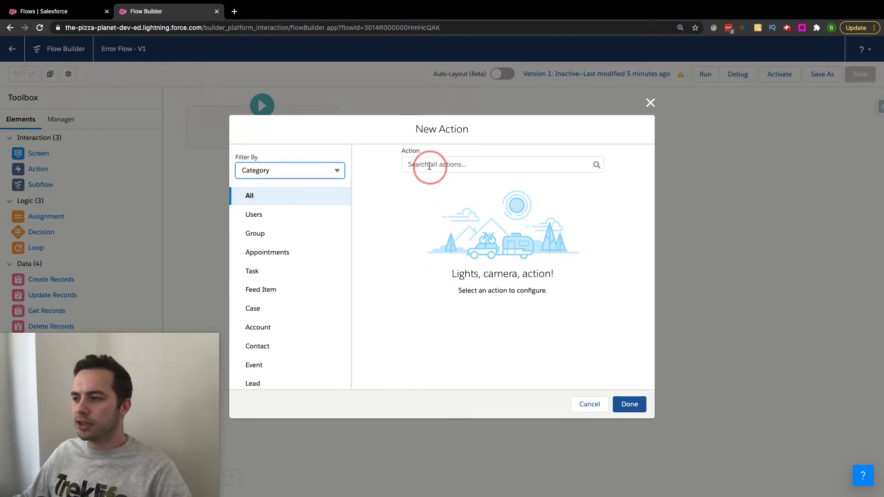
pyautogui.click(429, 166)
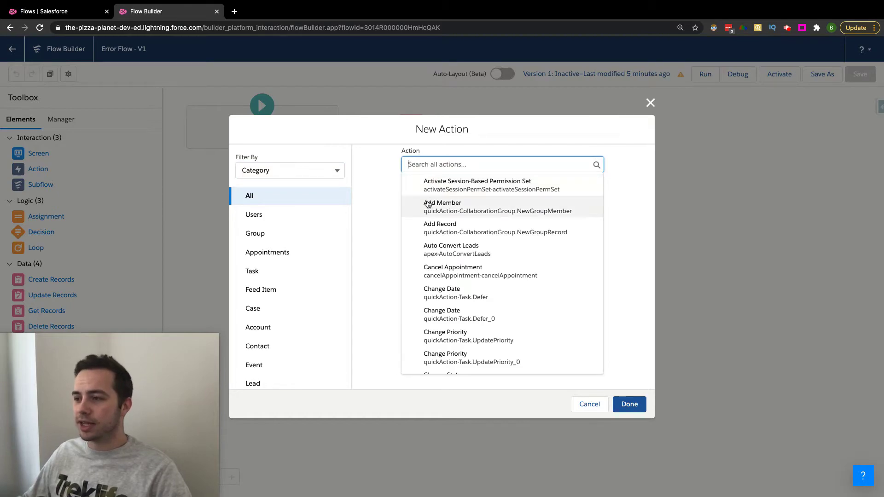
pyautogui.scroll(-10, 462, 255)
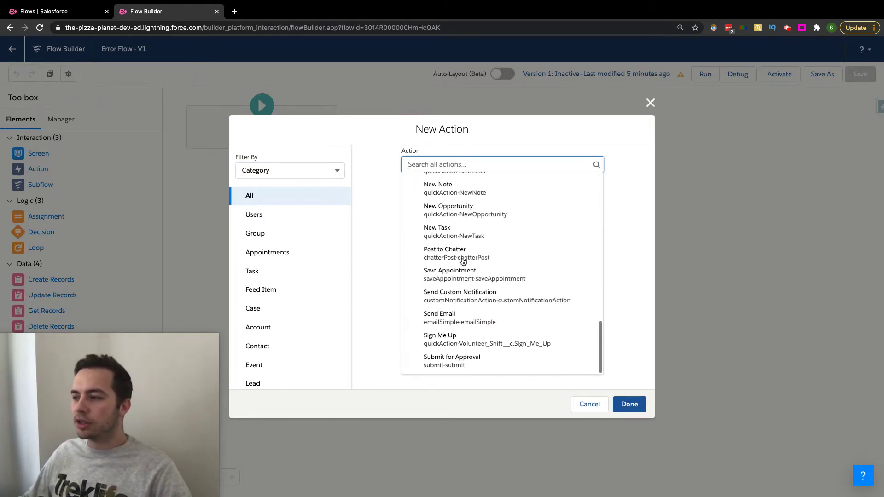
pyautogui.scroll(10, 462, 258)
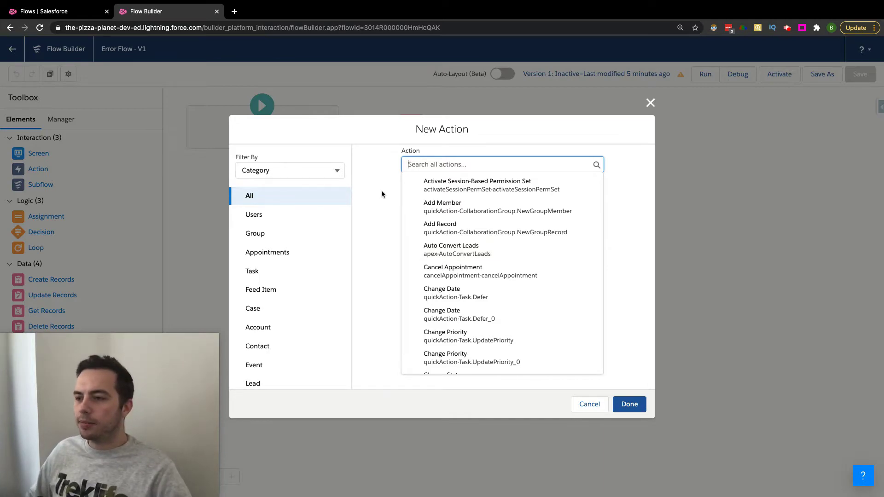
pyautogui.scroll(-5, 295, 242)
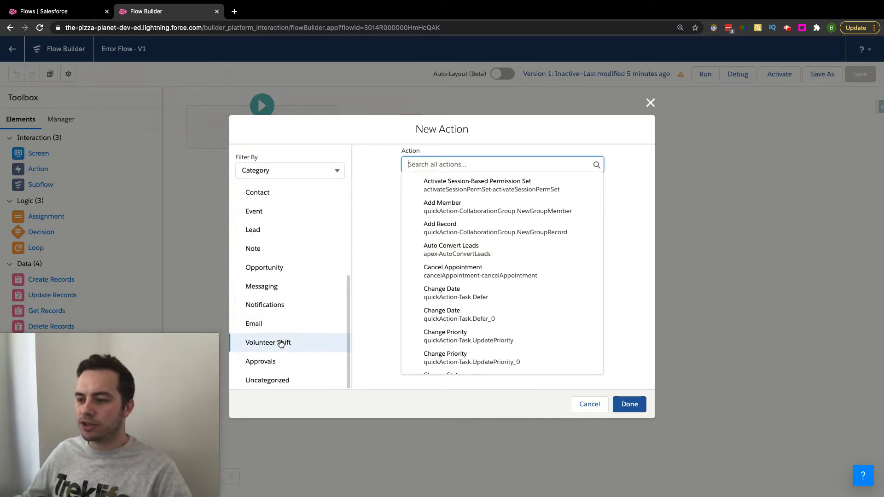
pyautogui.click(273, 385)
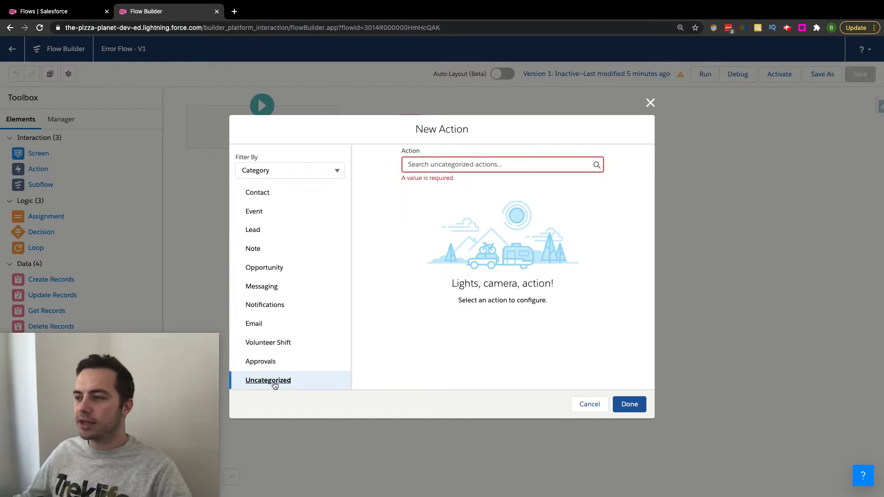
# List the Uncategorized actions, Auto Convert Leads and Create Customer Contact Request, then reset the category to All
pyautogui.click(488, 165)
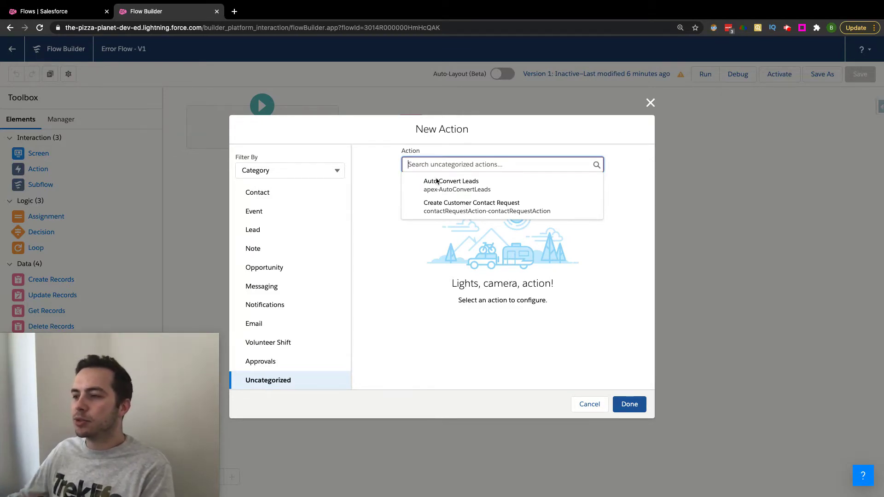
pyautogui.scroll(5, 281, 210)
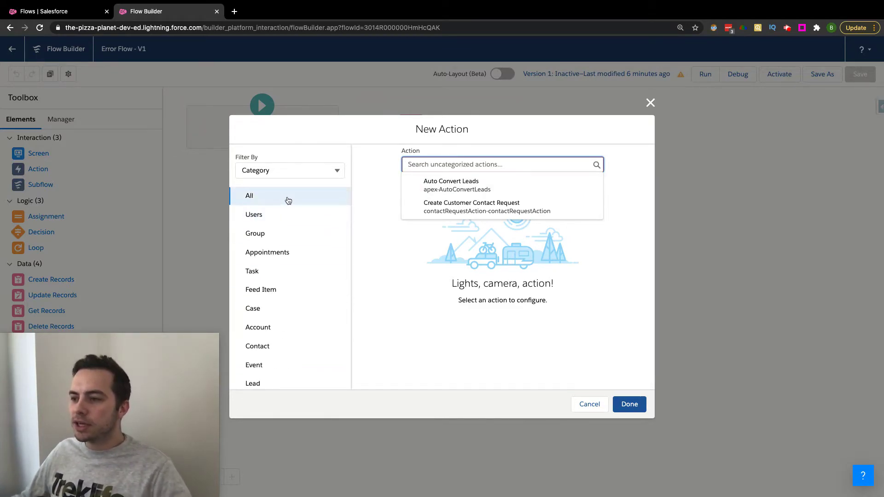
pyautogui.click(286, 199)
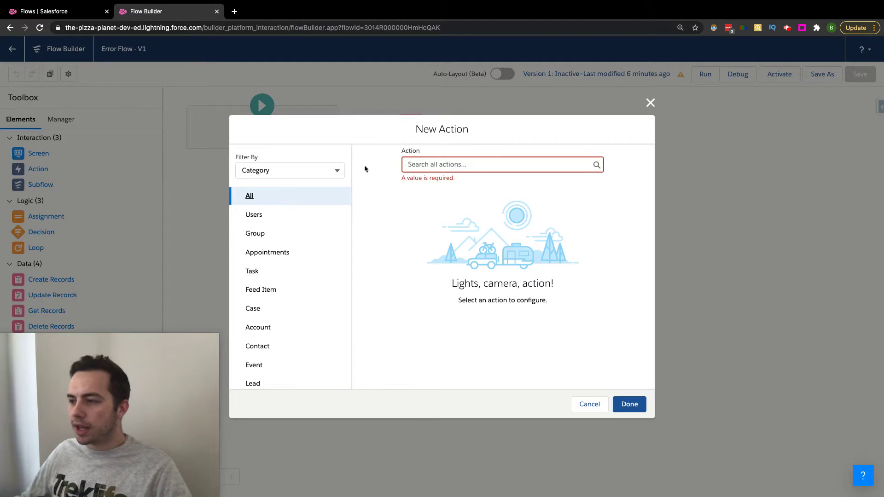
# Browse the Users, Group and Approvals categories and their available actions
pyautogui.click(282, 216)
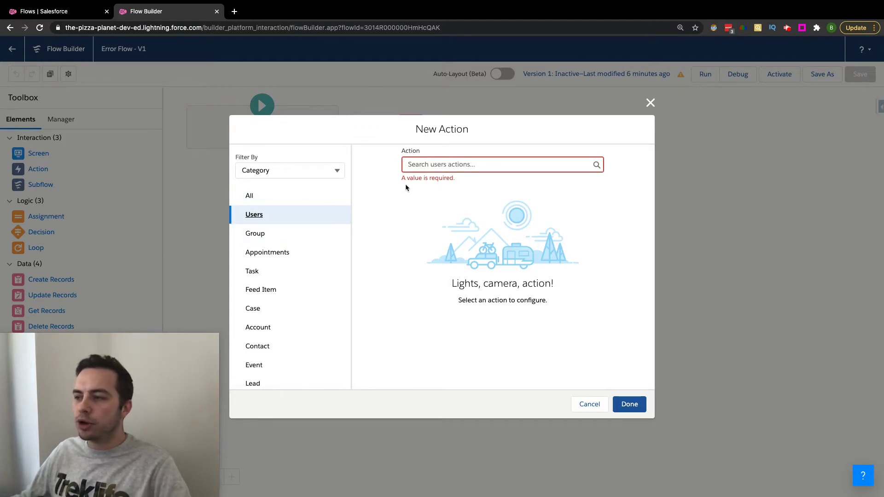
pyautogui.click(447, 163)
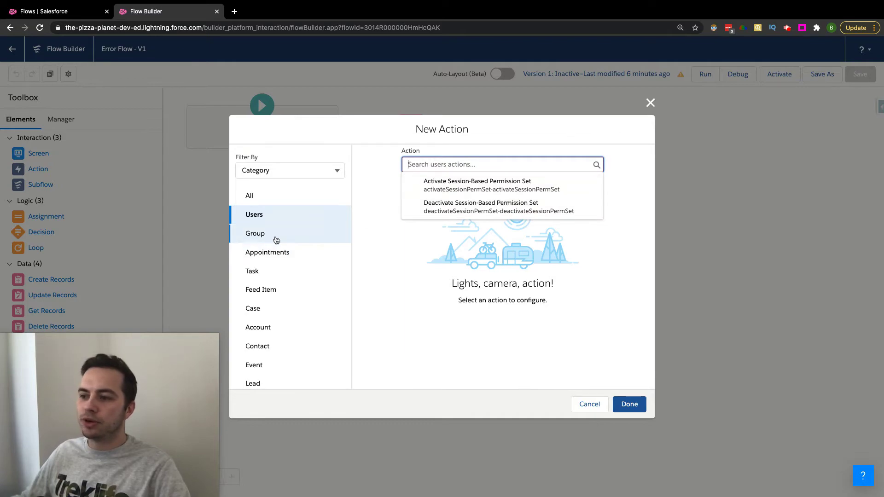
pyautogui.click(276, 235)
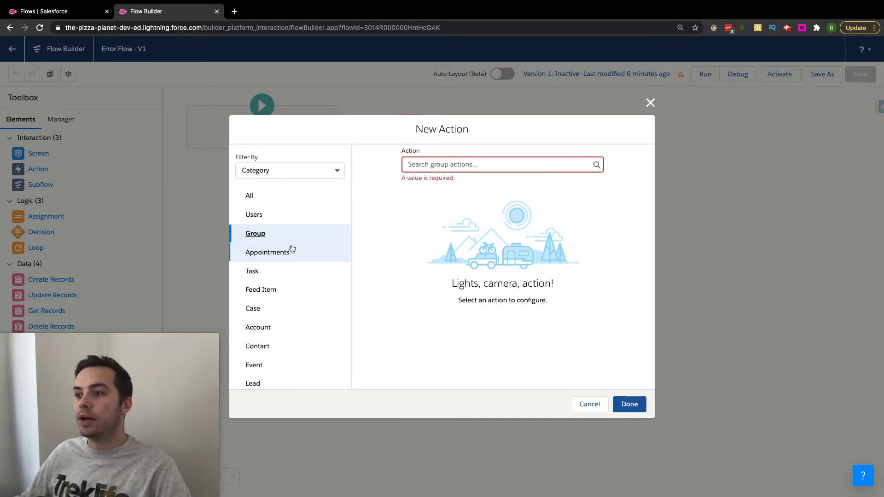
pyautogui.scroll(-3, 290, 249)
pyautogui.scroll(-3, 291, 248)
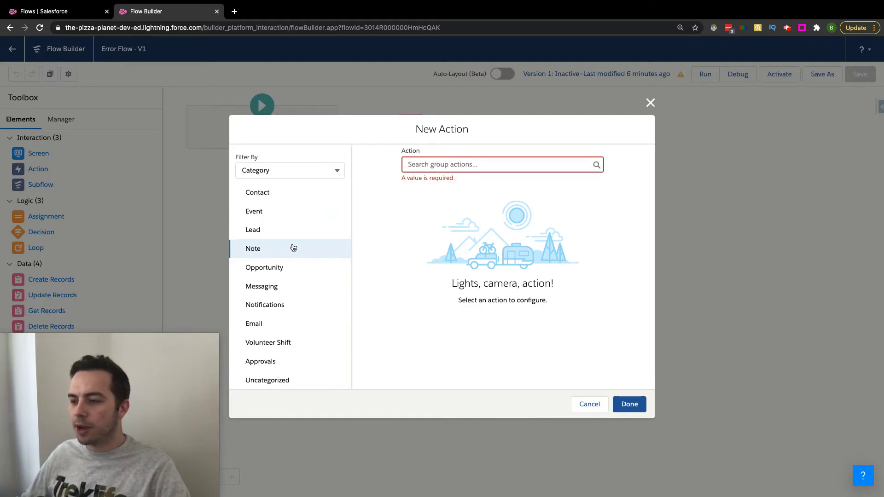
pyautogui.click(269, 363)
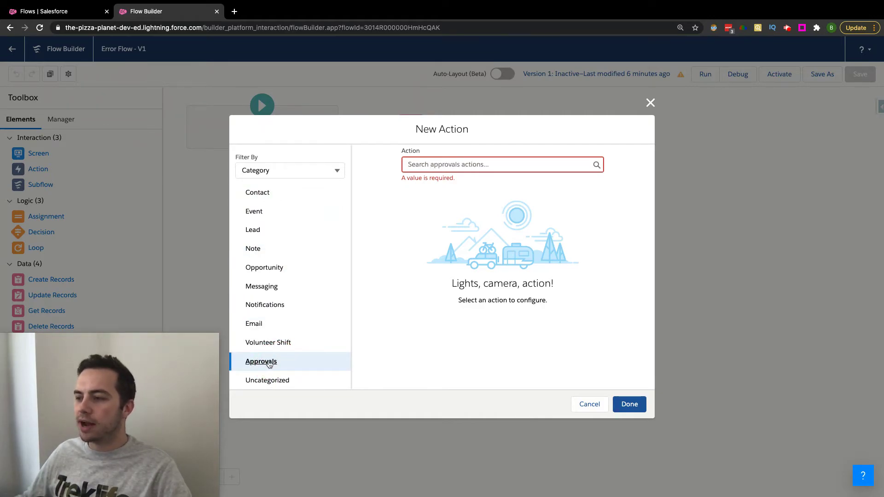
pyautogui.click(437, 164)
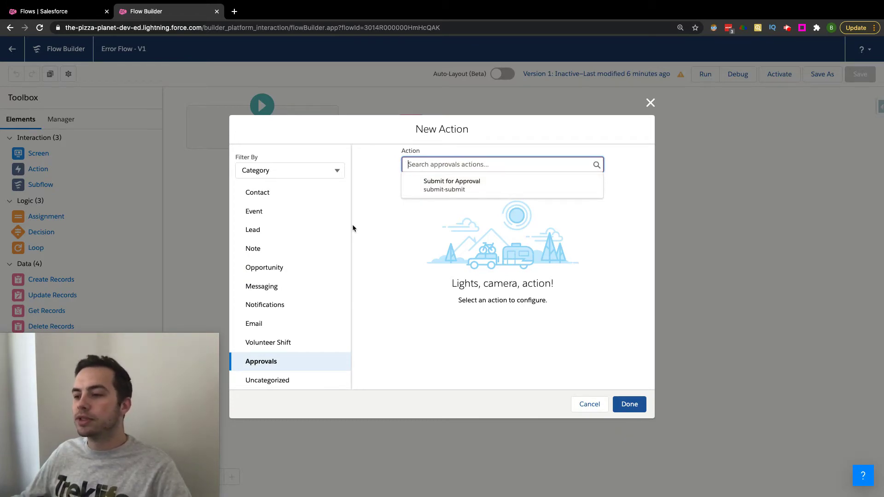
# Check the Email category for Send Email, then switch the filter to Uncategorized
pyautogui.click(255, 324)
pyautogui.click(449, 168)
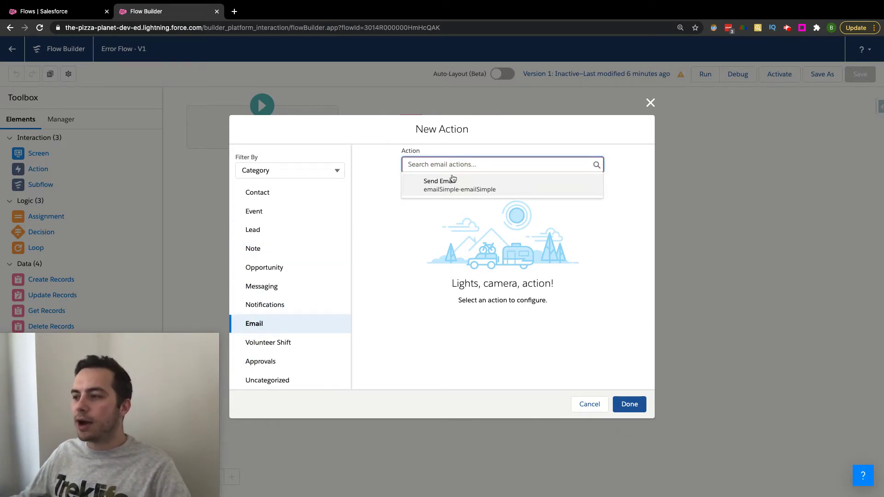
pyautogui.click(280, 381)
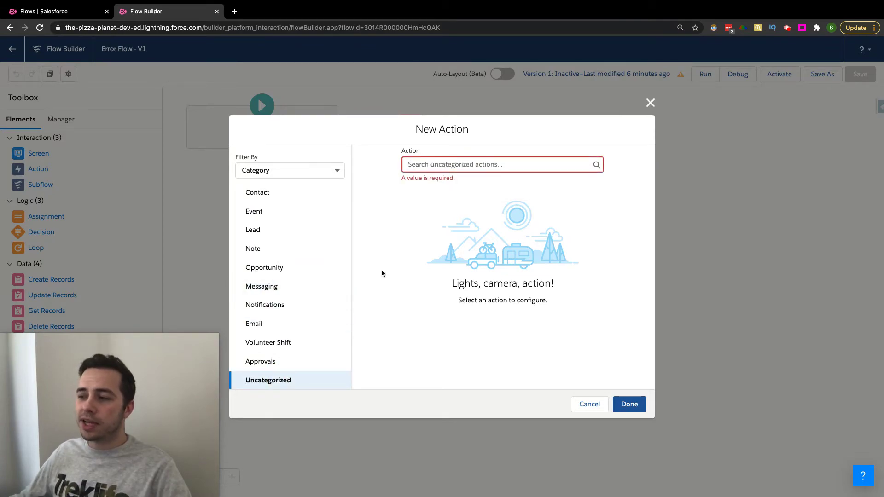
# List the Uncategorized and Volunteer Shift actions, then close New Action without adding anything
pyautogui.click(450, 165)
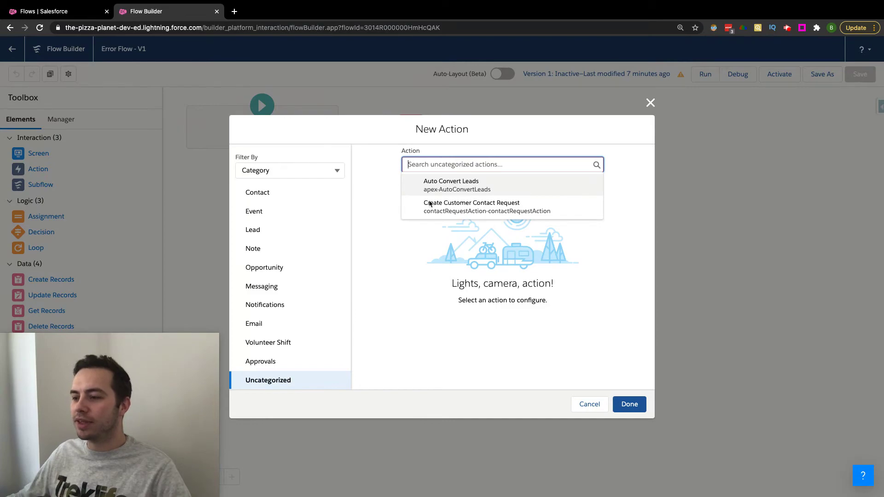
pyautogui.click(285, 361)
pyautogui.click(286, 343)
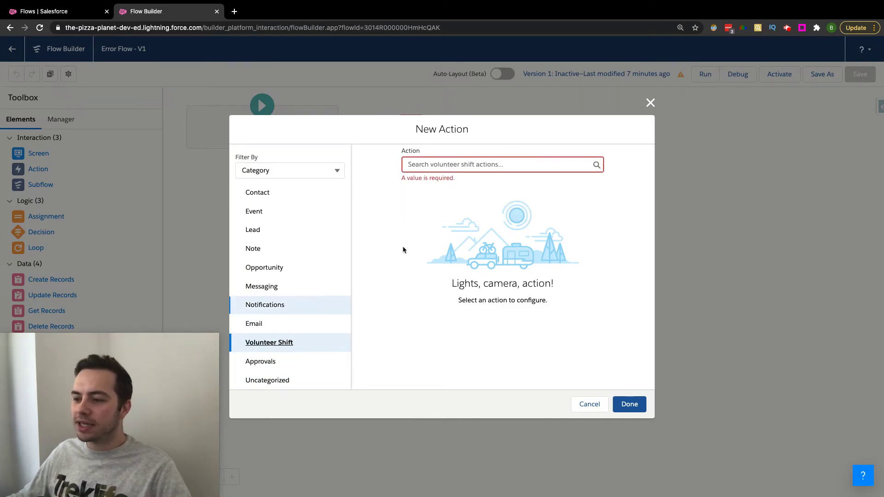
pyautogui.click(480, 164)
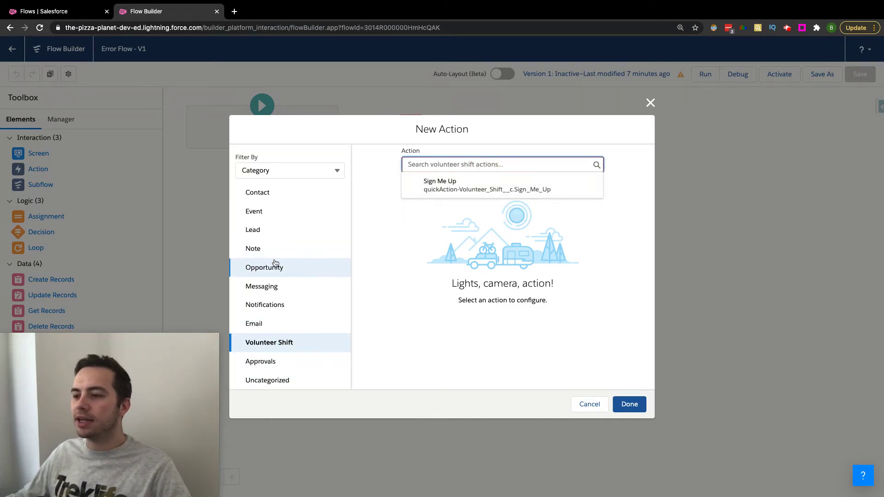
pyautogui.scroll(8, 274, 263)
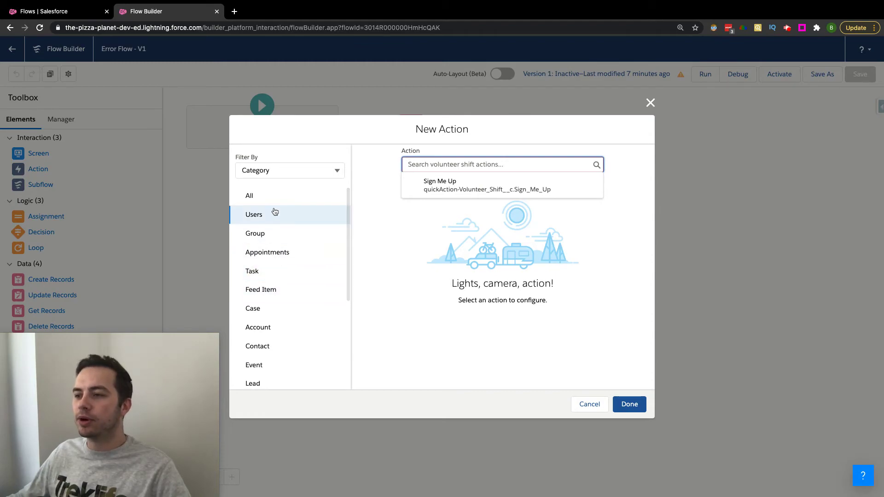
pyautogui.click(650, 103)
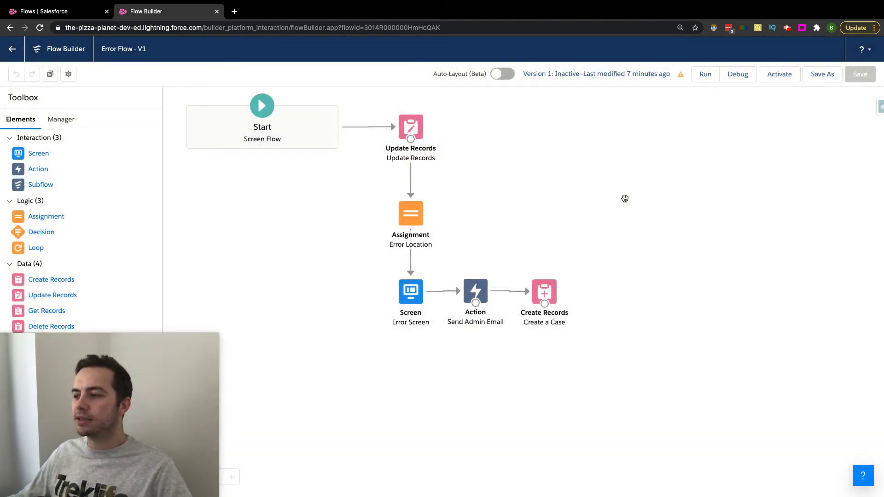
# Inspect the Send Admin Email element's settings, then drag another Action onto the canvas
pyautogui.doubleClick(479, 289)
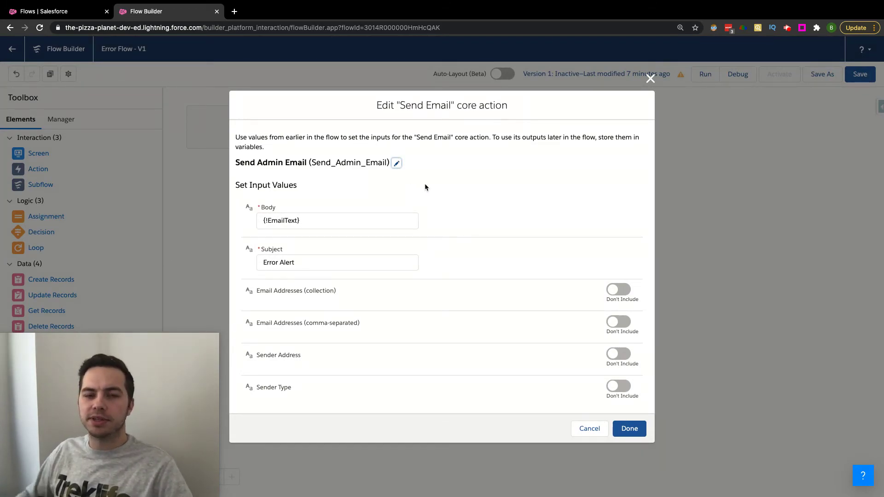
pyautogui.click(650, 79)
pyautogui.moveTo(41, 169); pyautogui.dragTo(278, 197)
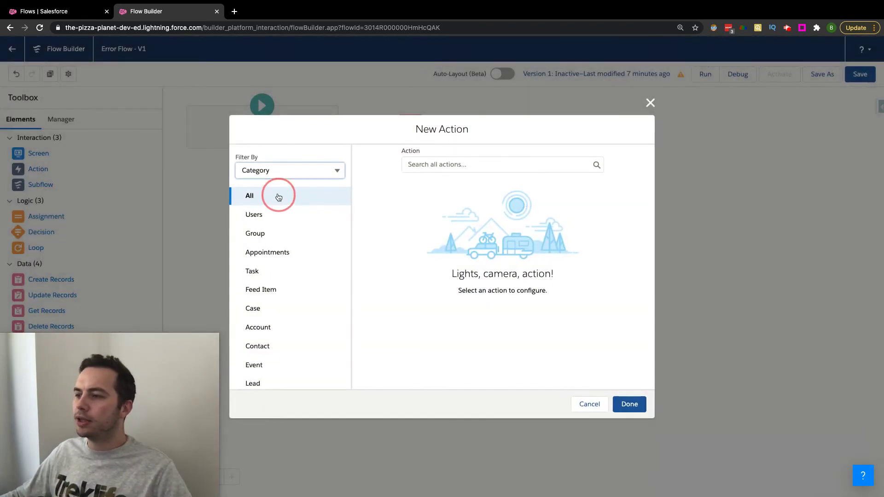
# Pick Send Email from the Email category, inspect its required Body and Subject inputs, then discard it
pyautogui.scroll(-3, 265, 345)
pyautogui.click(258, 330)
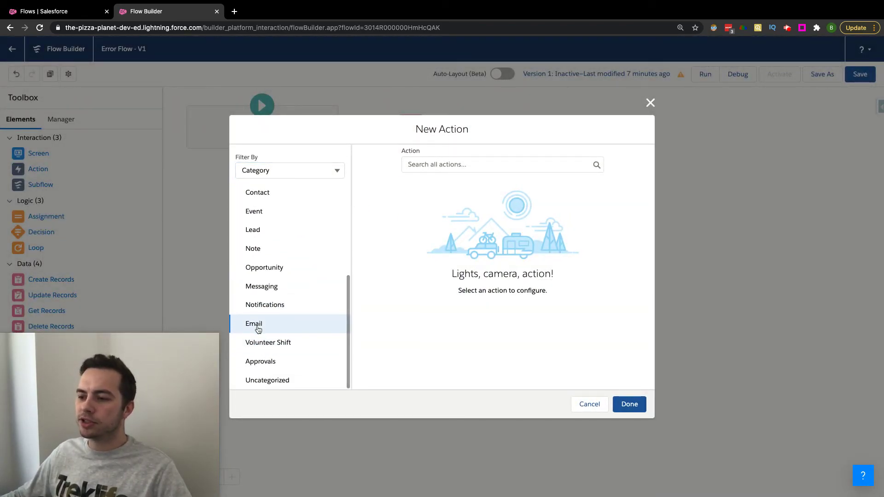
pyautogui.click(444, 191)
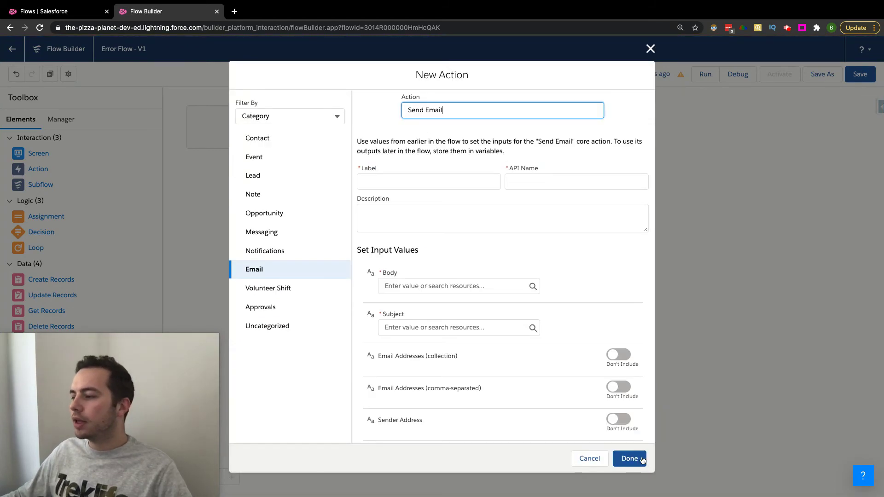
pyautogui.scroll(-1, 430, 176)
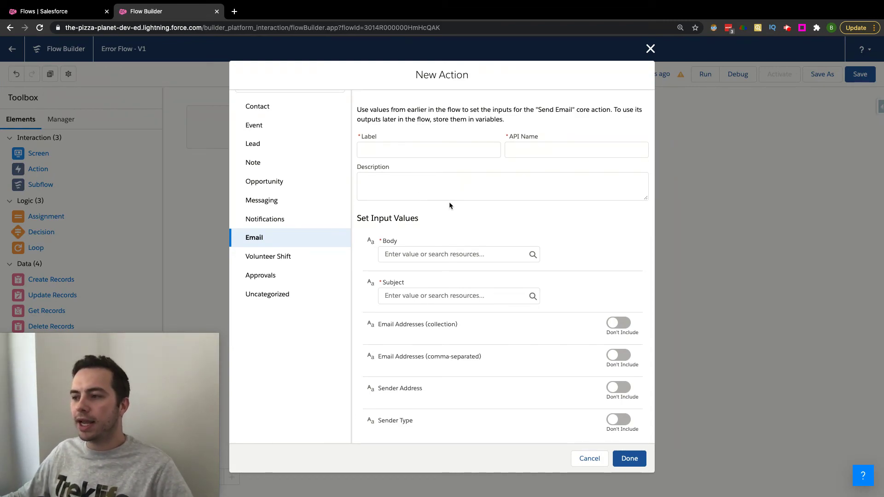
pyautogui.scroll(-1, 414, 230)
pyautogui.doubleClick(386, 237)
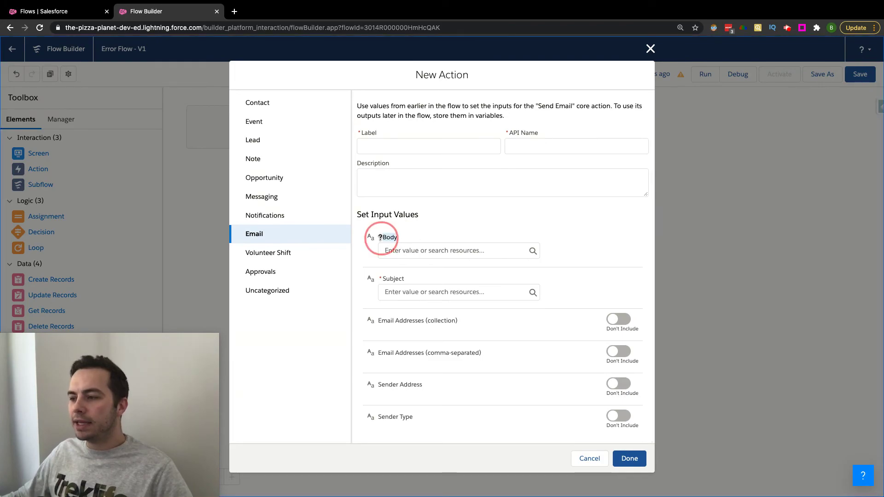
pyautogui.doubleClick(389, 279)
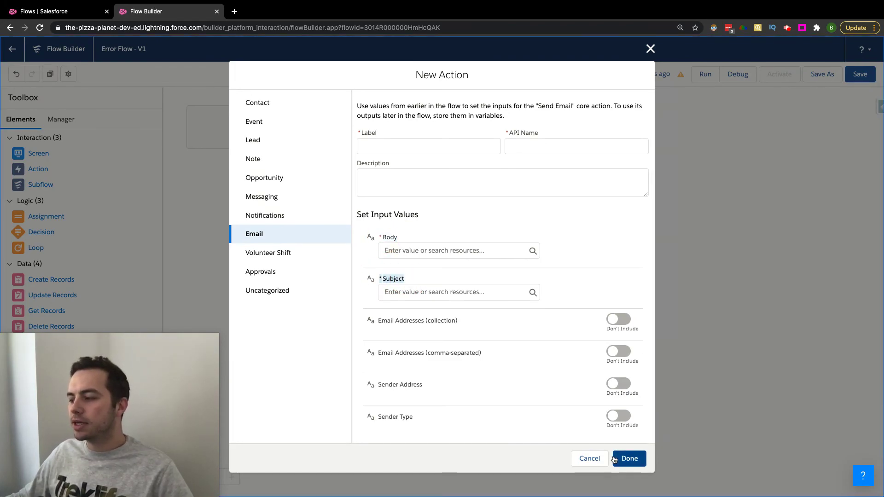
pyautogui.click(650, 48)
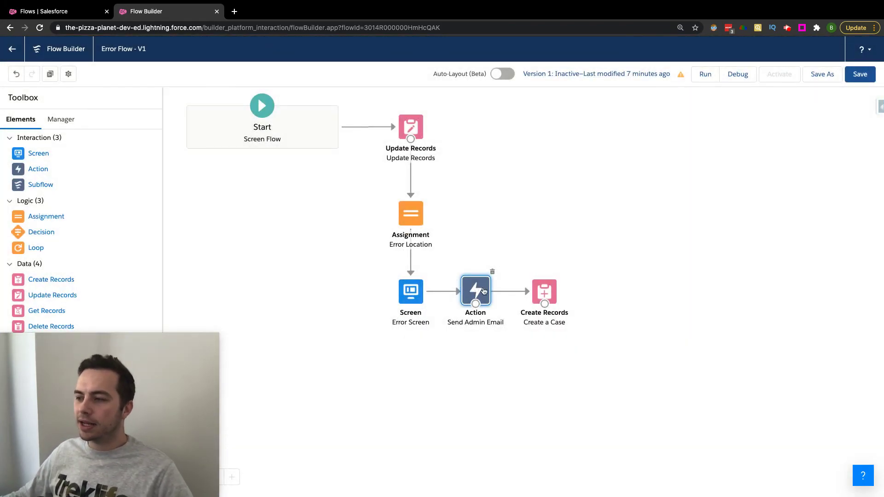
pyautogui.doubleClick(476, 288)
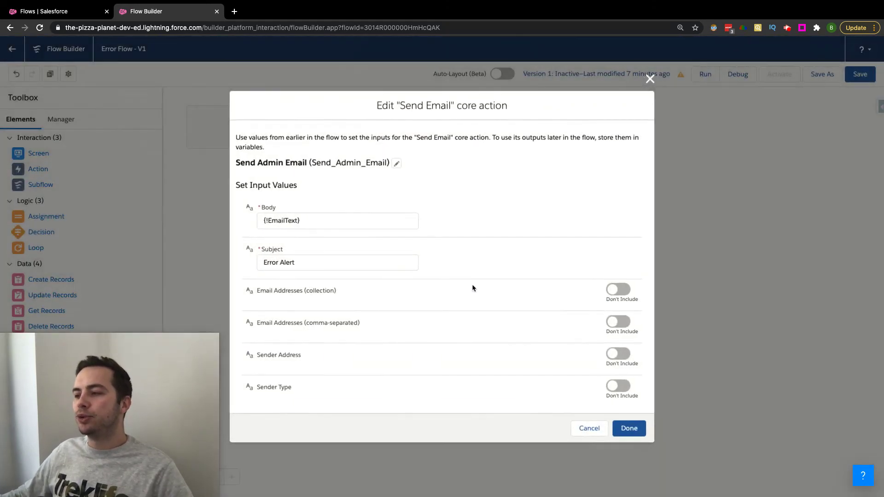
pyautogui.click(650, 78)
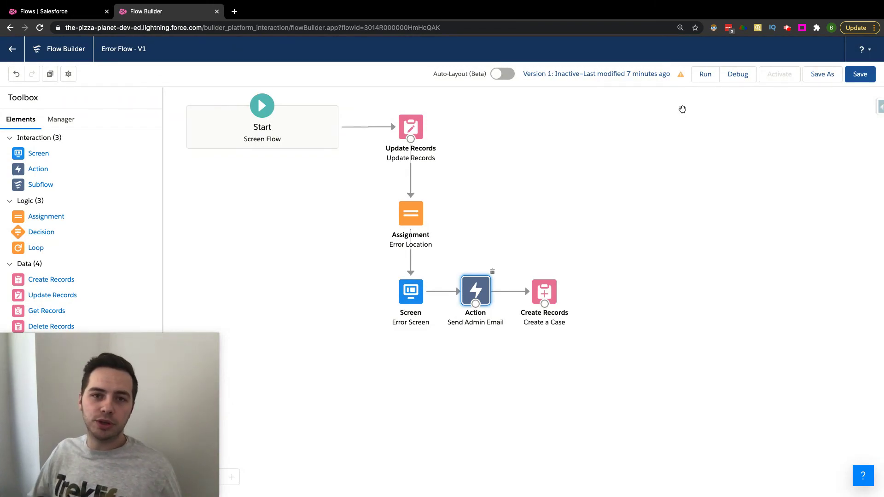